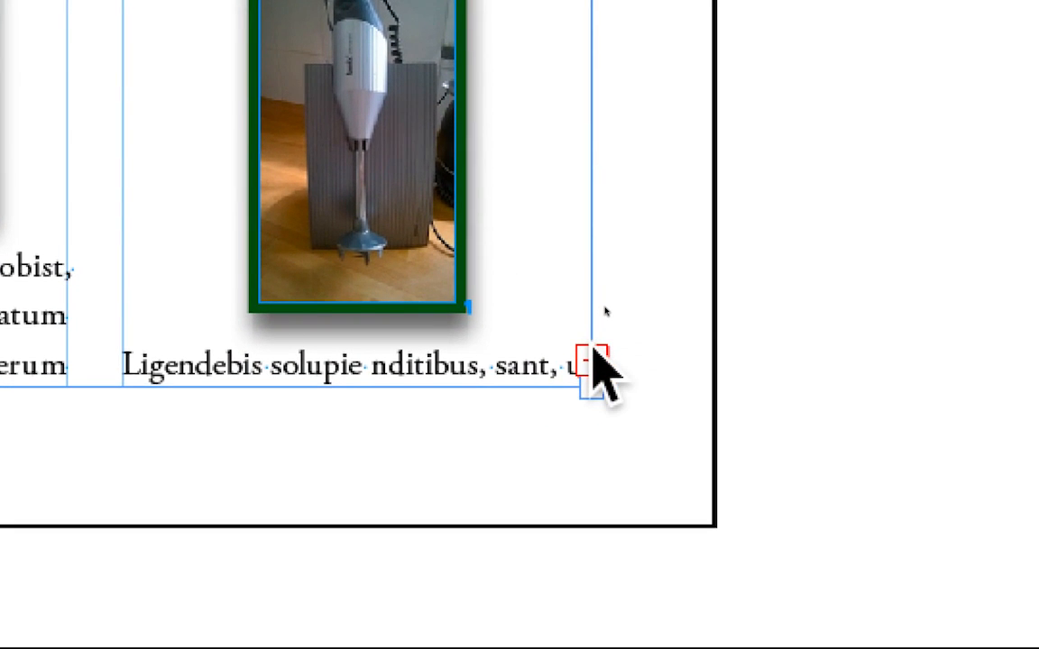
- Try to thread the overset text of page 1's frame into the margin area of page 2, and undo that placement
click(594, 348)
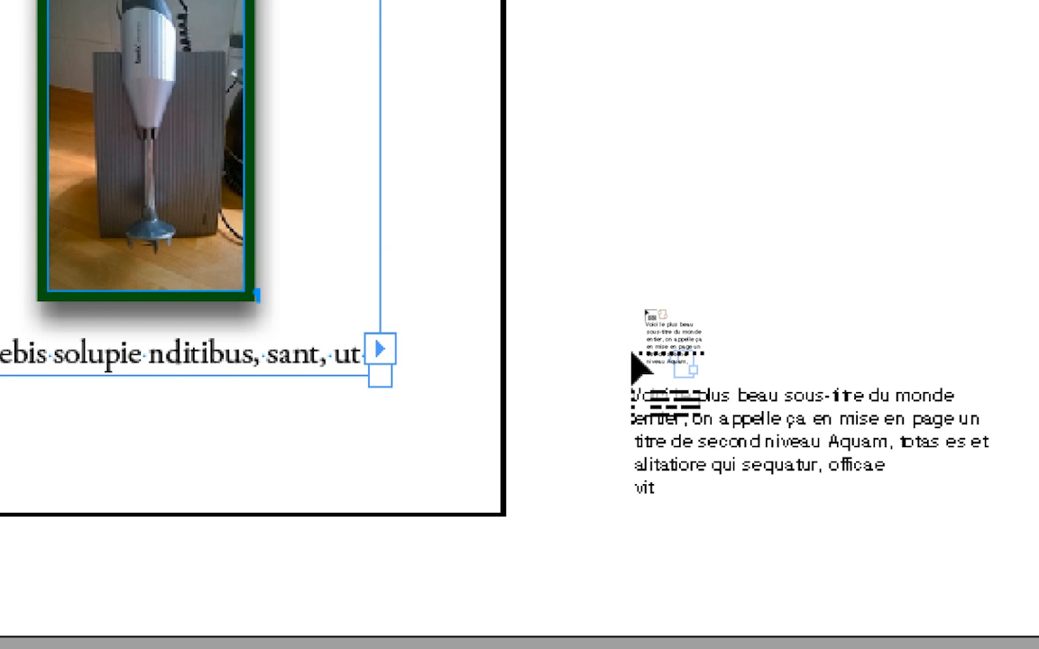
key(Escape)
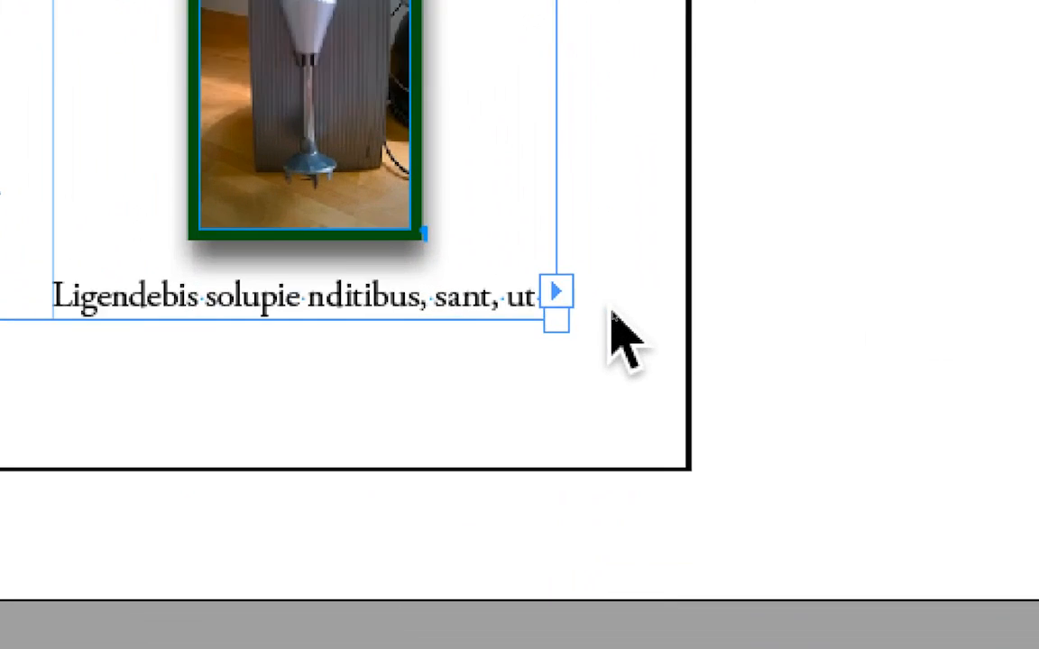
click(612, 313)
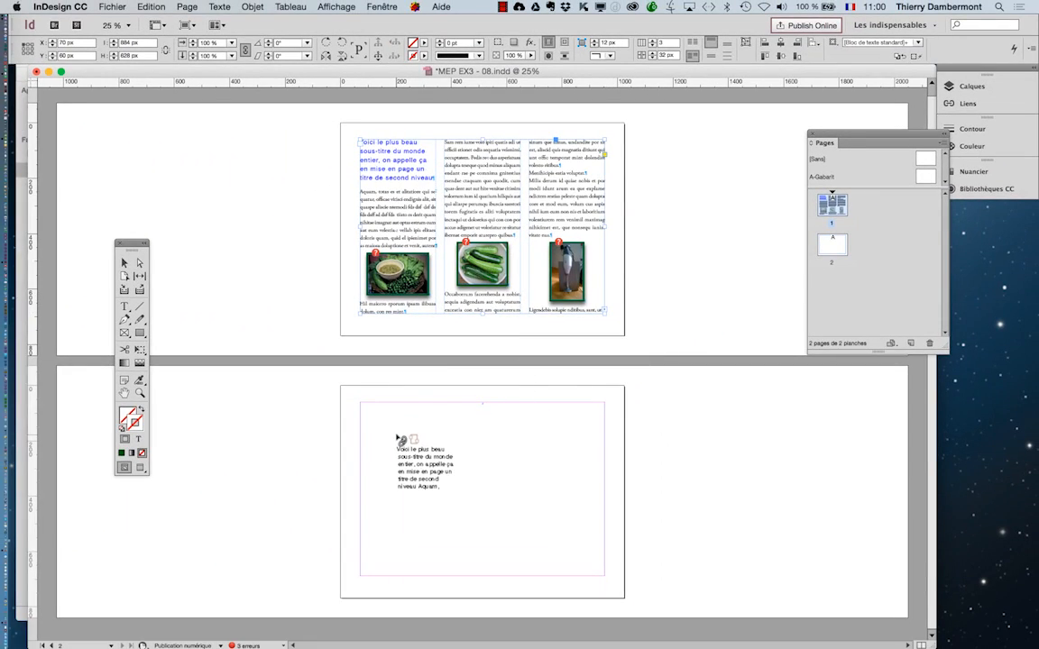
click(397, 437)
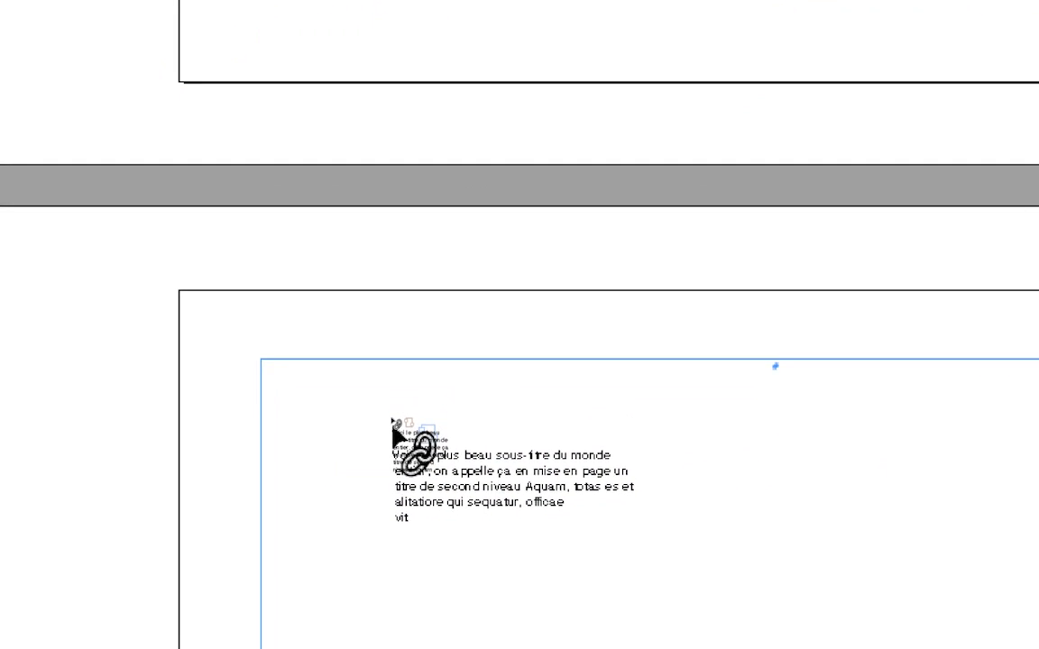
click(394, 431)
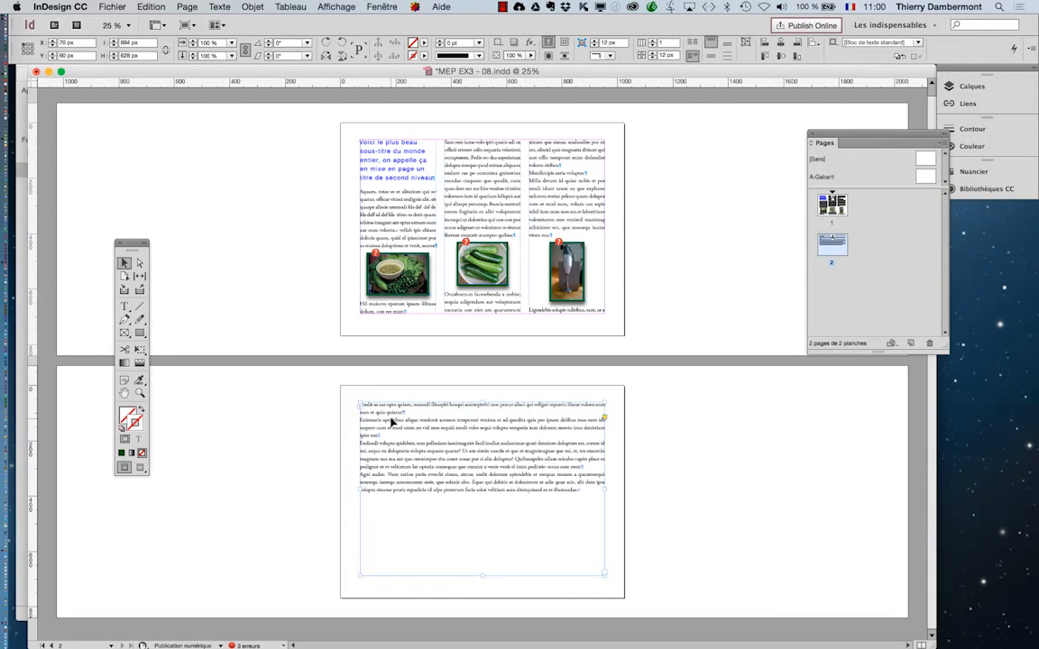
click(151, 6)
click(145, 20)
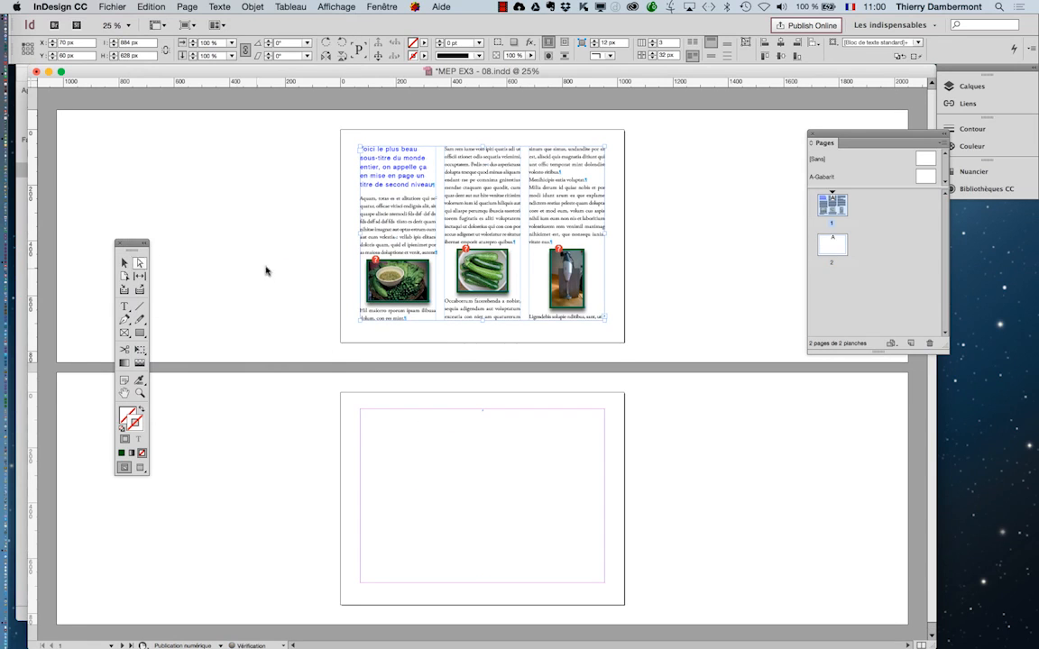
- Thread the overset text from page 1's three-column frame into a new text frame filling the margins of page 2
click(125, 263)
click(277, 254)
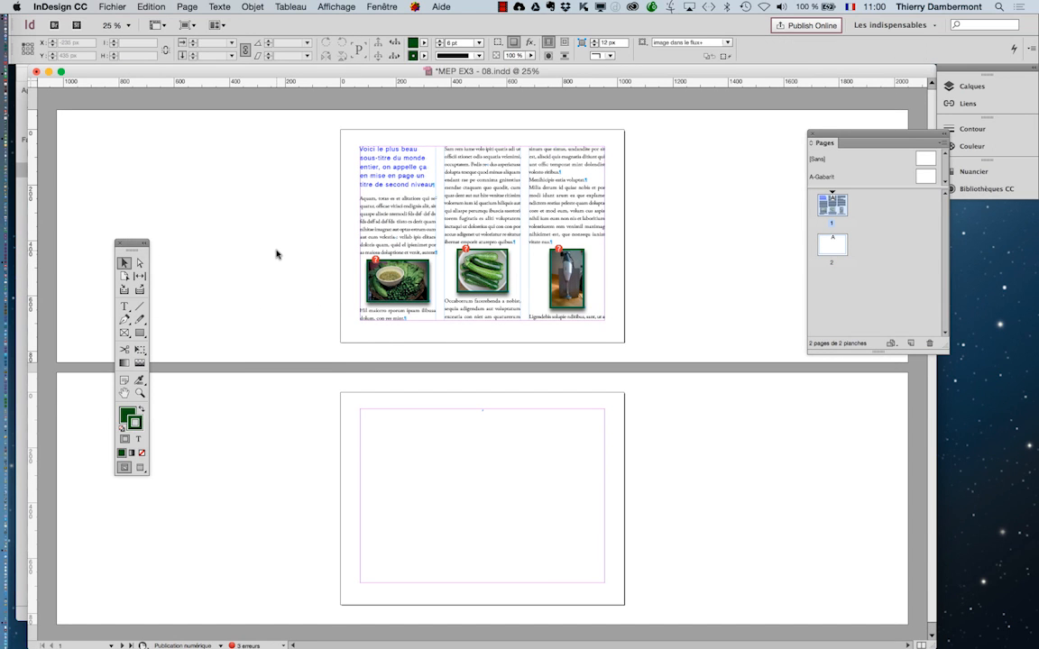
click(478, 206)
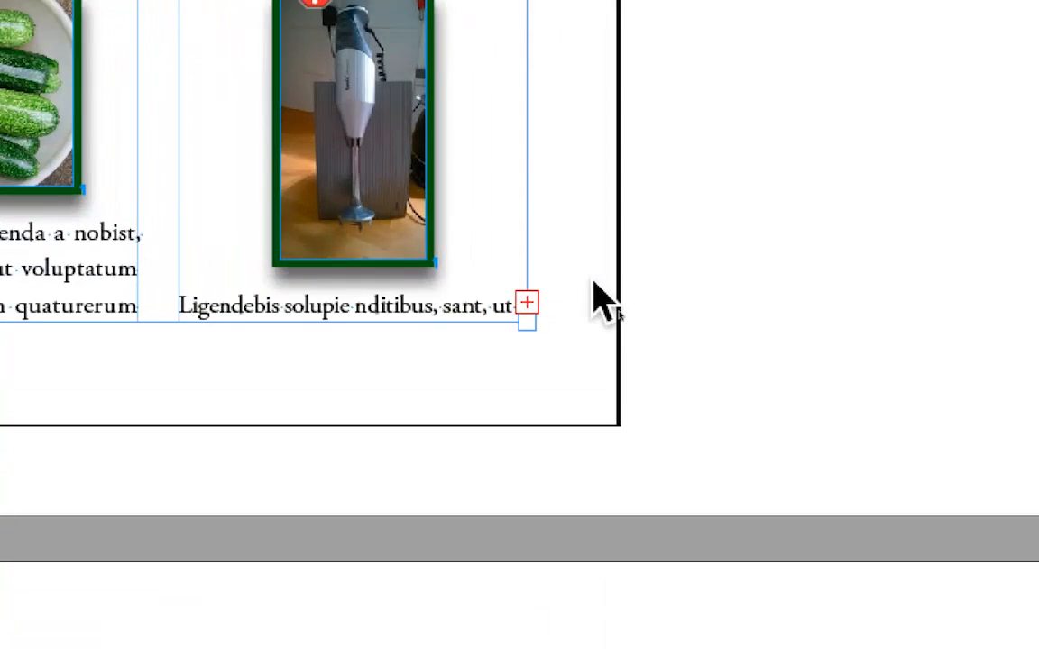
click(577, 285)
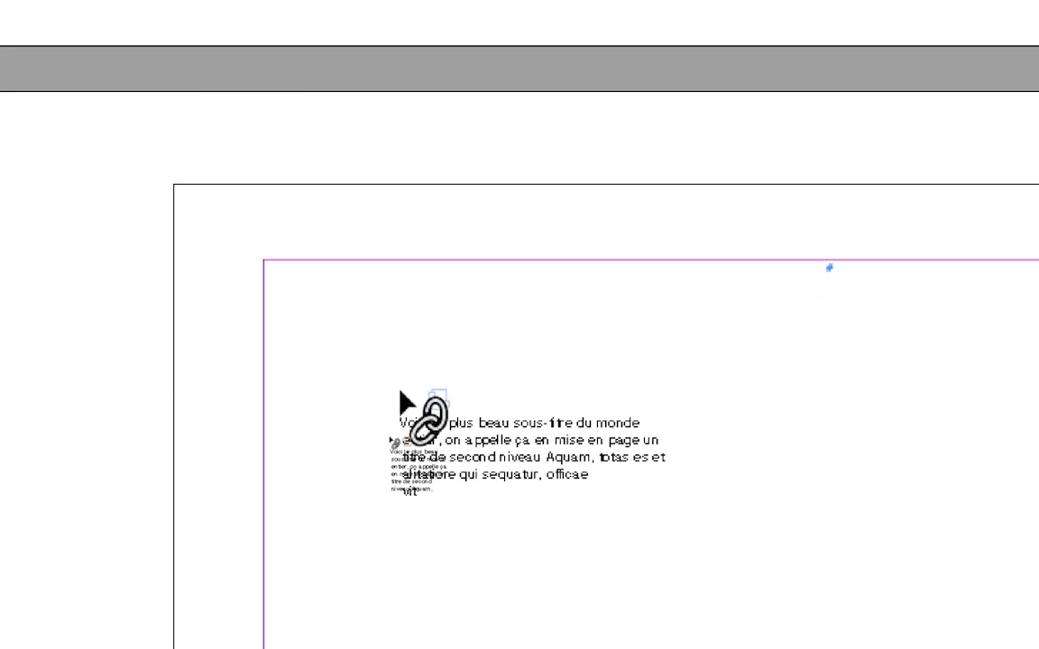
click(401, 397)
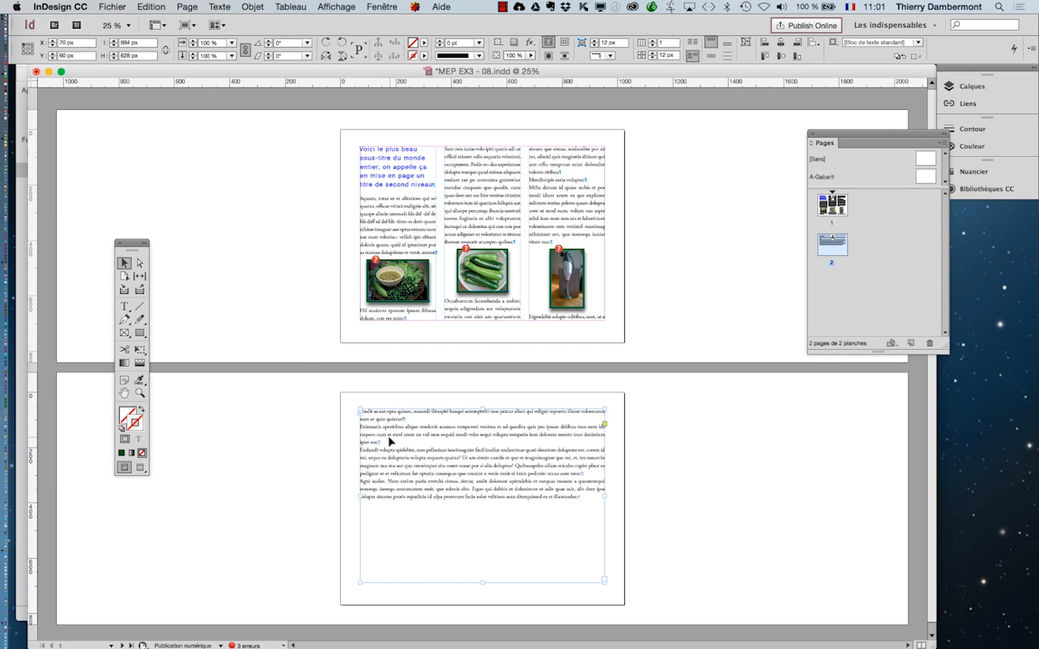
- Save the document under the new name MEP EX3 - 09.indd in the MEP EX4 - DOCS AVEC H1 folder
click(112, 6)
click(135, 93)
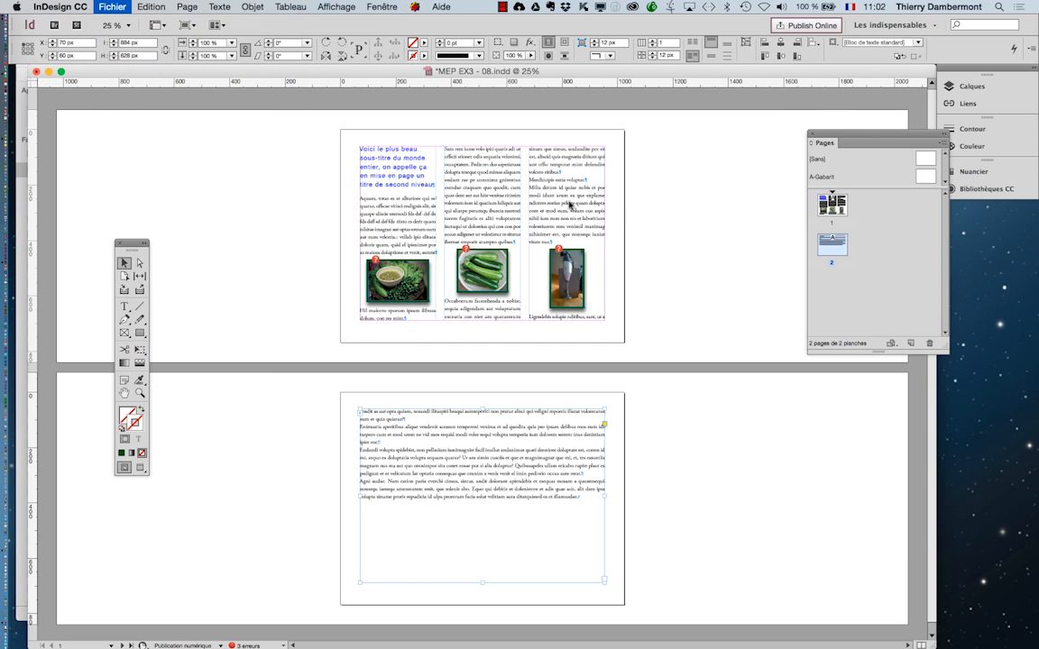
key(Right)
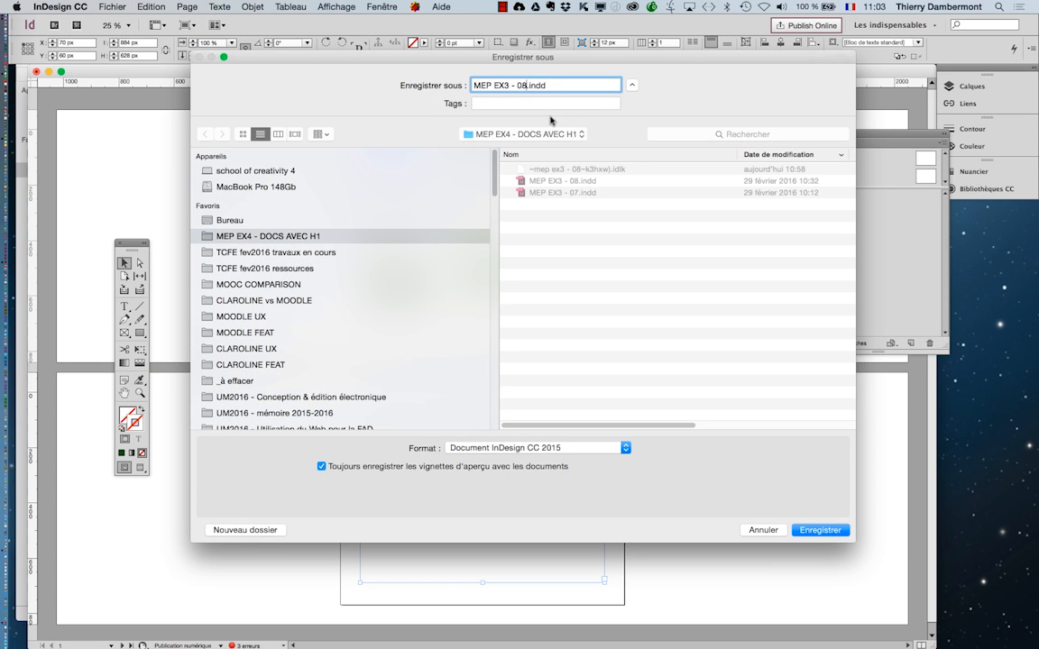
key(BackSpace)
text(9)
key(Return)
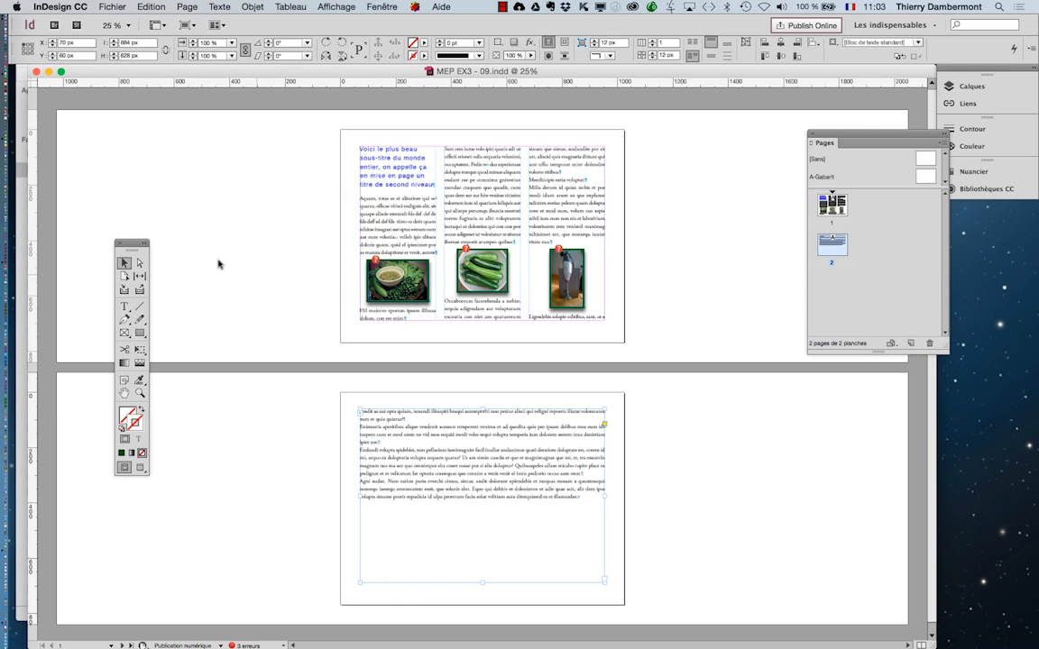
- Switch to TextEdit and begin an item below "chainer le texte": "- utiliser les styles de bloc pour faire en sorte que le"
key(super+Tab)
click(527, 187)
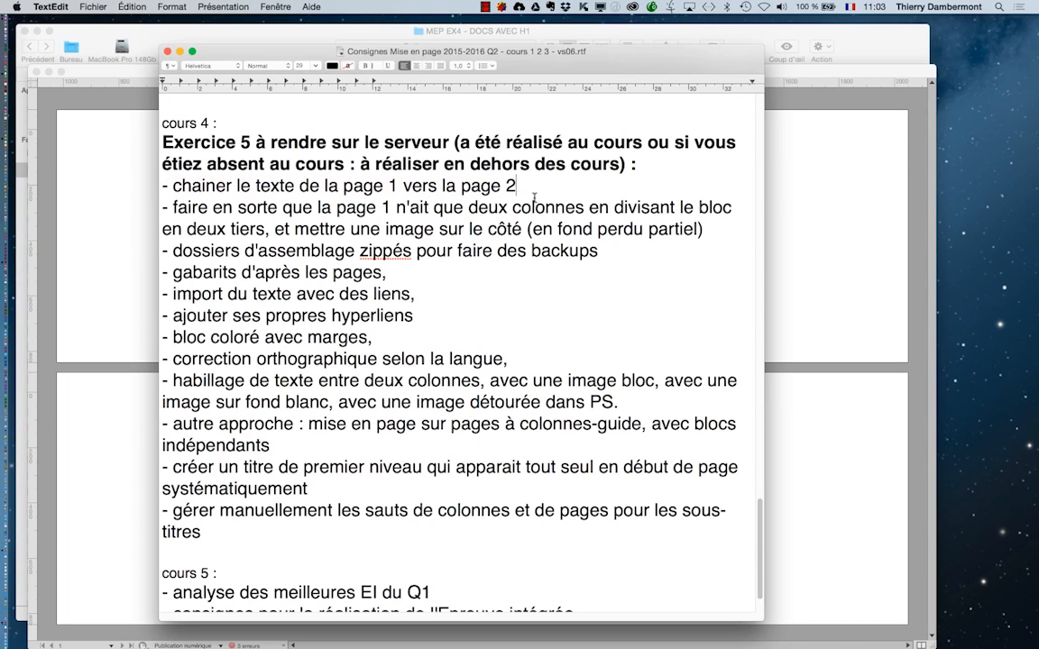
key(Return)
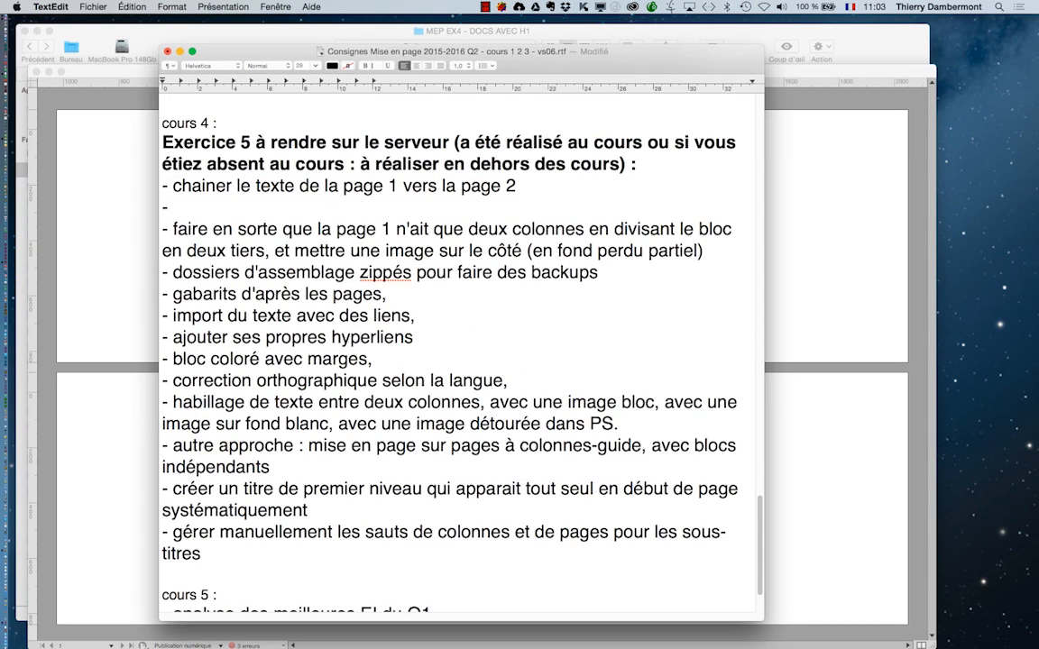
text(- utiliser les style)
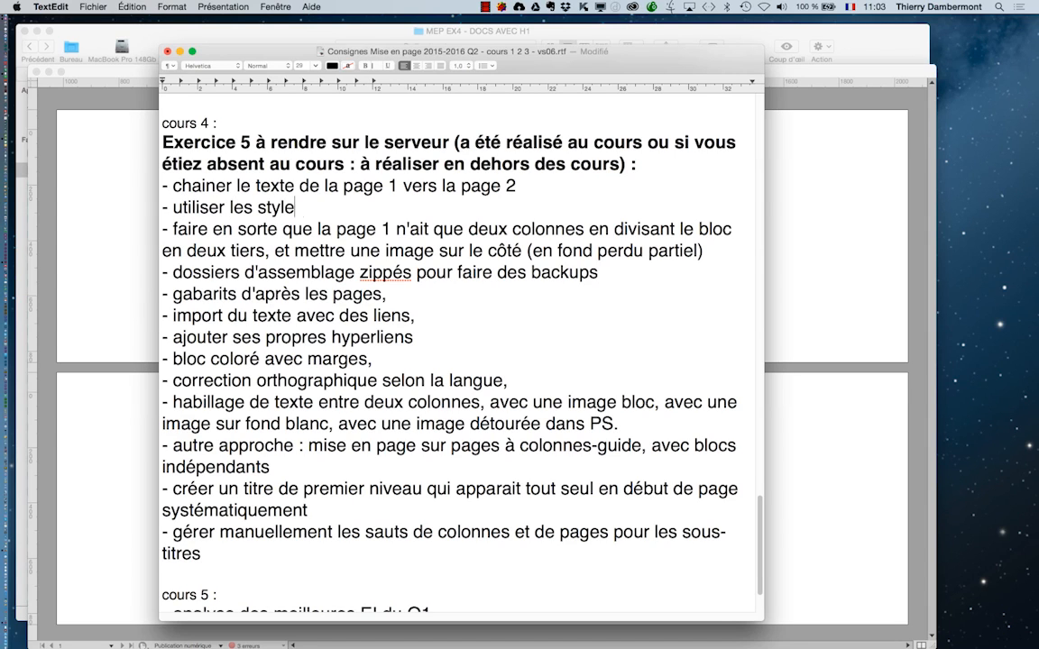
text(s de bloc pour f)
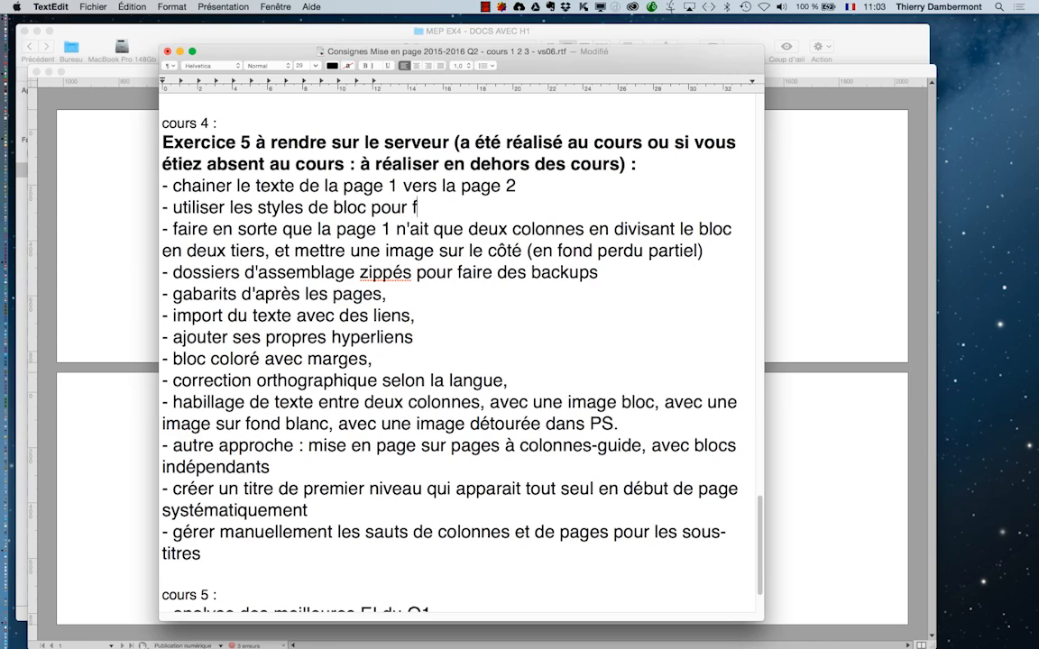
text(aire en sorte que le )
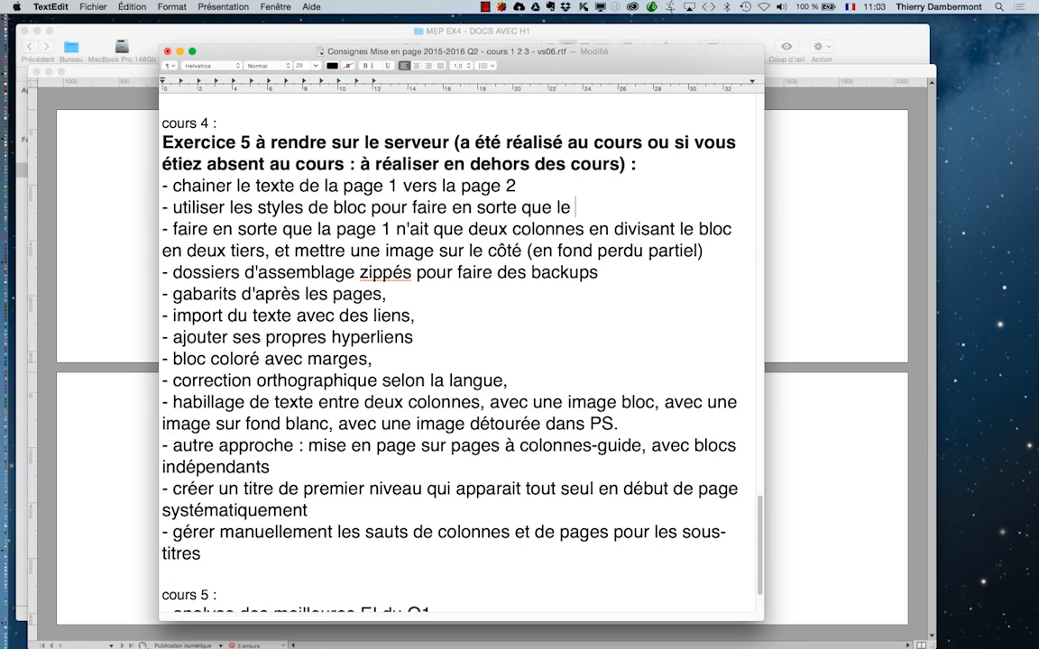
- Complete the new list item with "bloc de la page 2 soit identique à celui de la page 1"
text(bloc de la page 2)
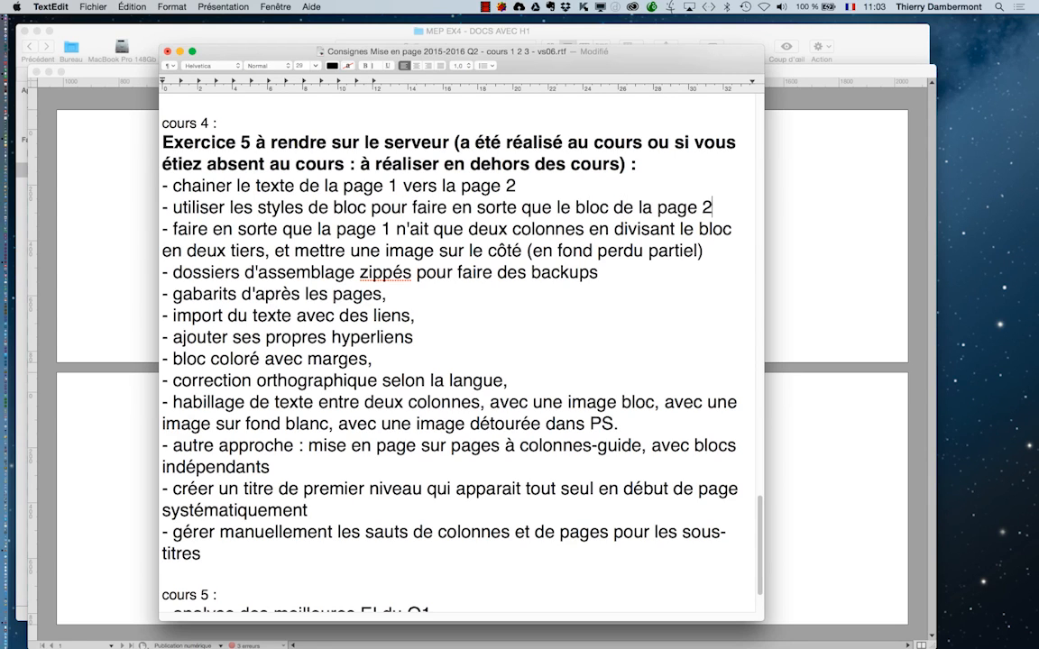
text( soit identique à cel)
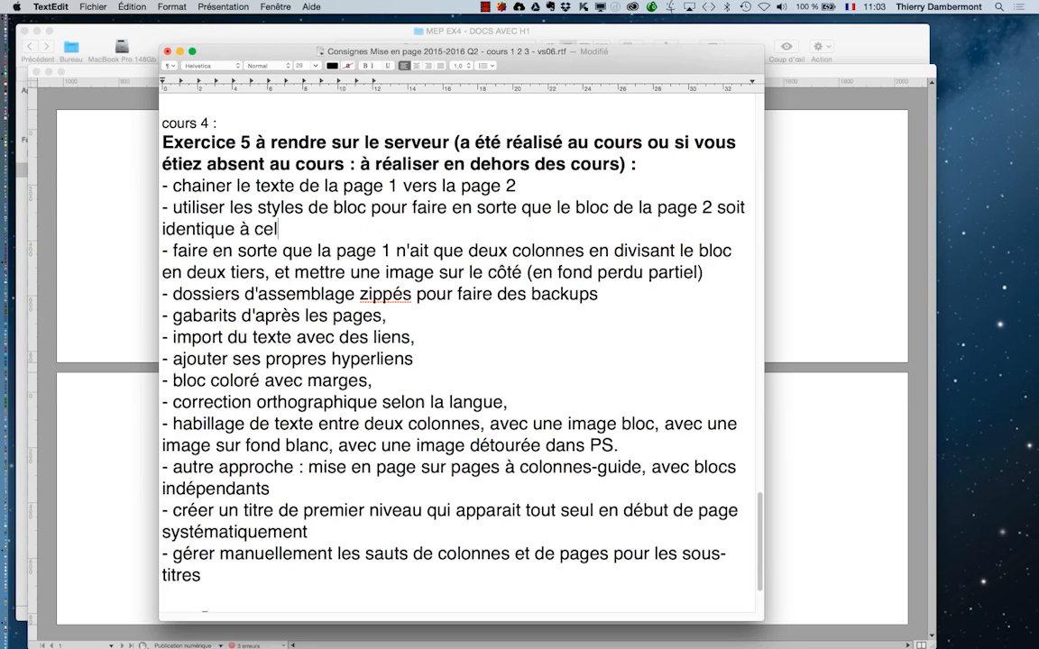
text(ui de la page 1)
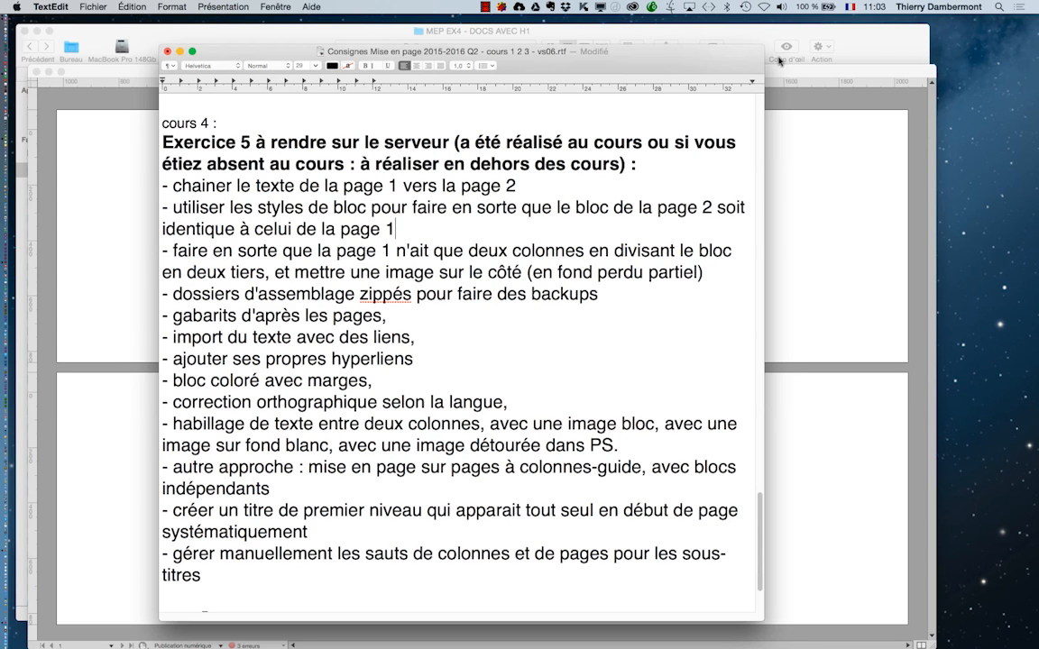
- Switch back to InDesign and display the object styles (Styles d'objet), keeping them and the tools clear of the page text
key(super+Tab)
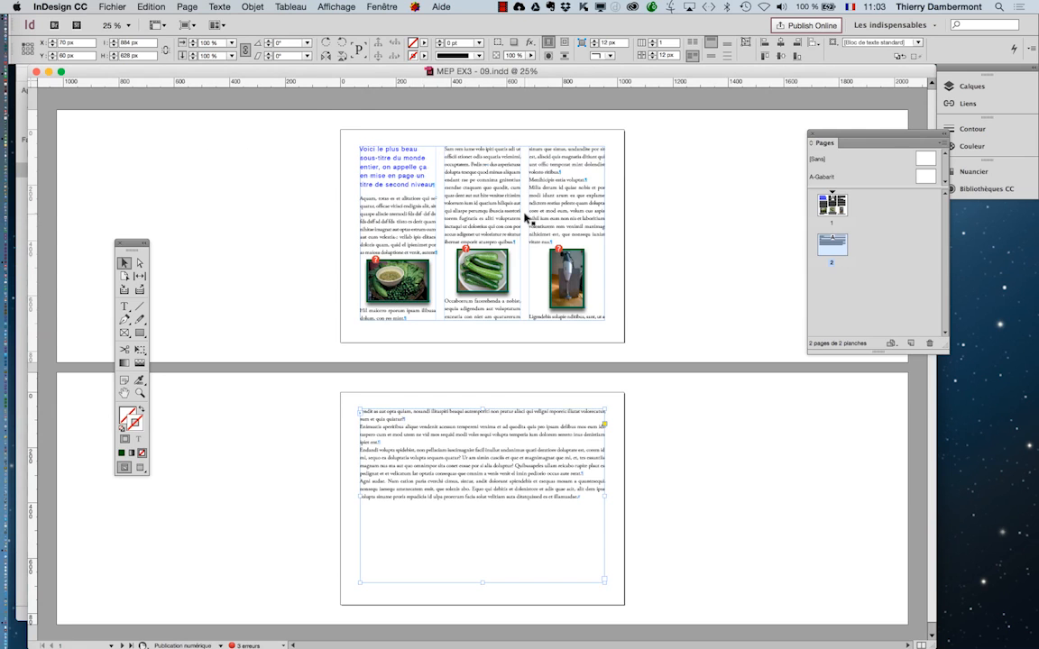
scroll(476, 199, up, 1)
click(382, 6)
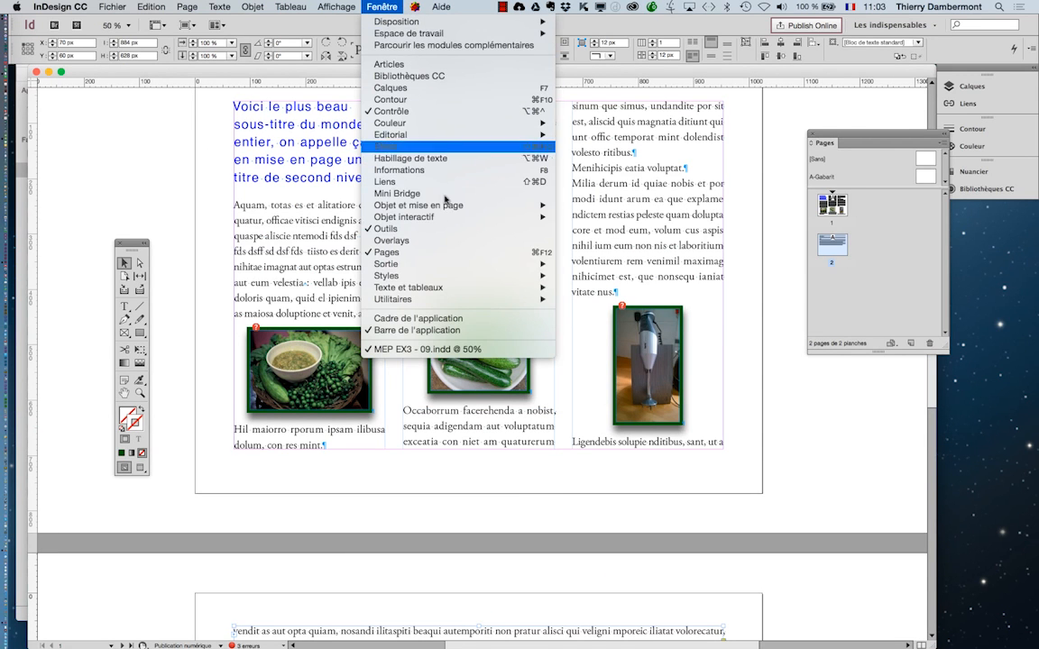
mouse_move(410, 275)
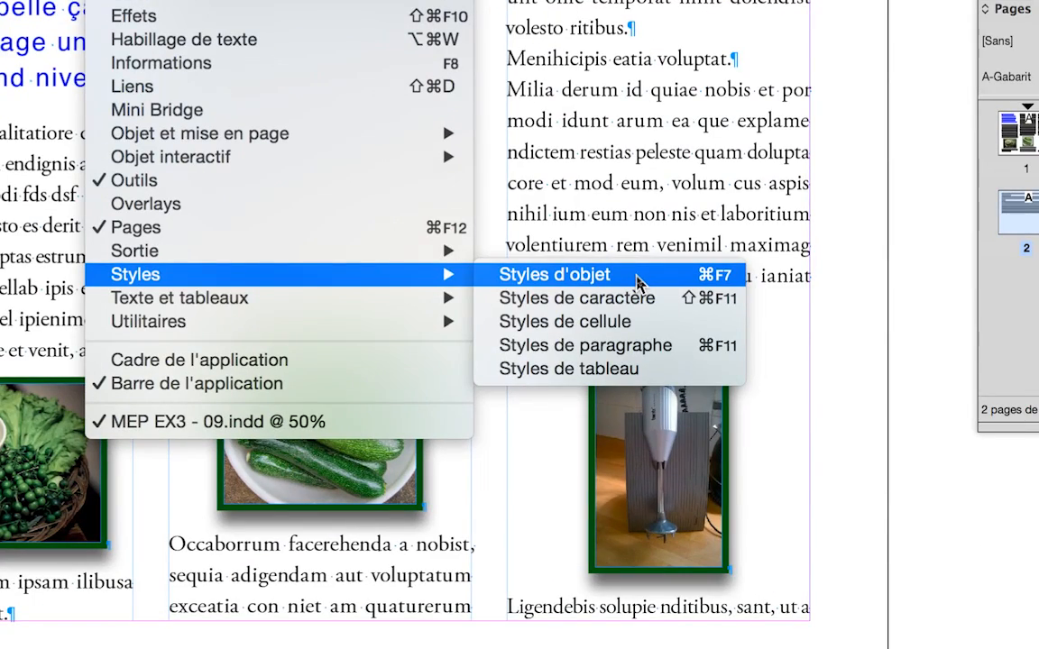
click(638, 283)
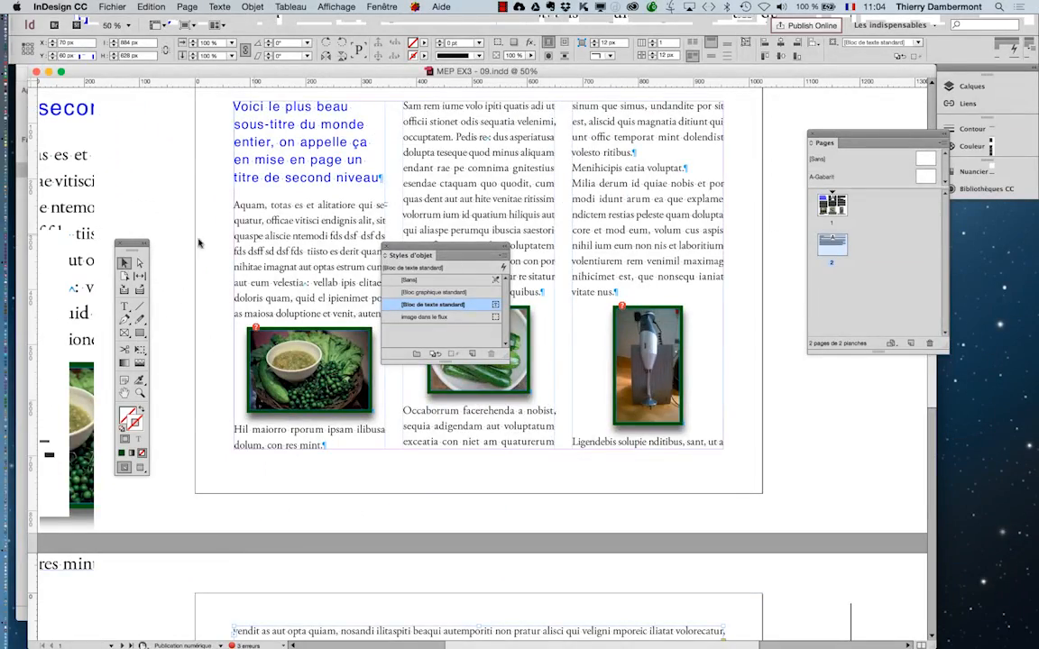
drag(134, 248, 96, 268)
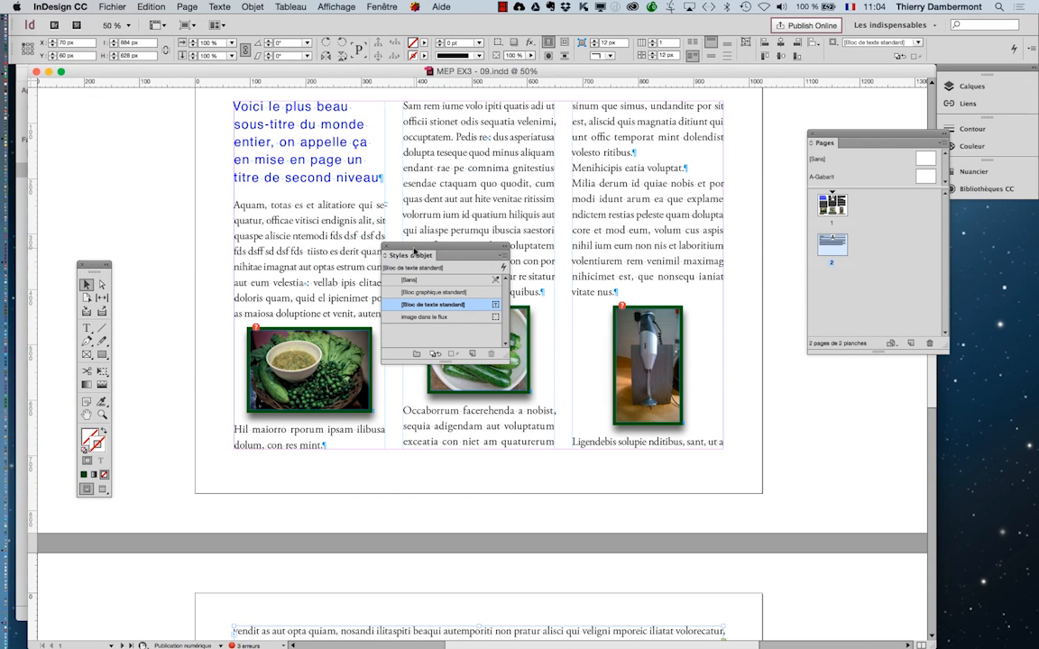
drag(409, 248, 102, 133)
- Select page 1's three-column text frame and start a new object style from it named "bloc à trois colonnes de texte"
scroll(366, 261, down, 2)
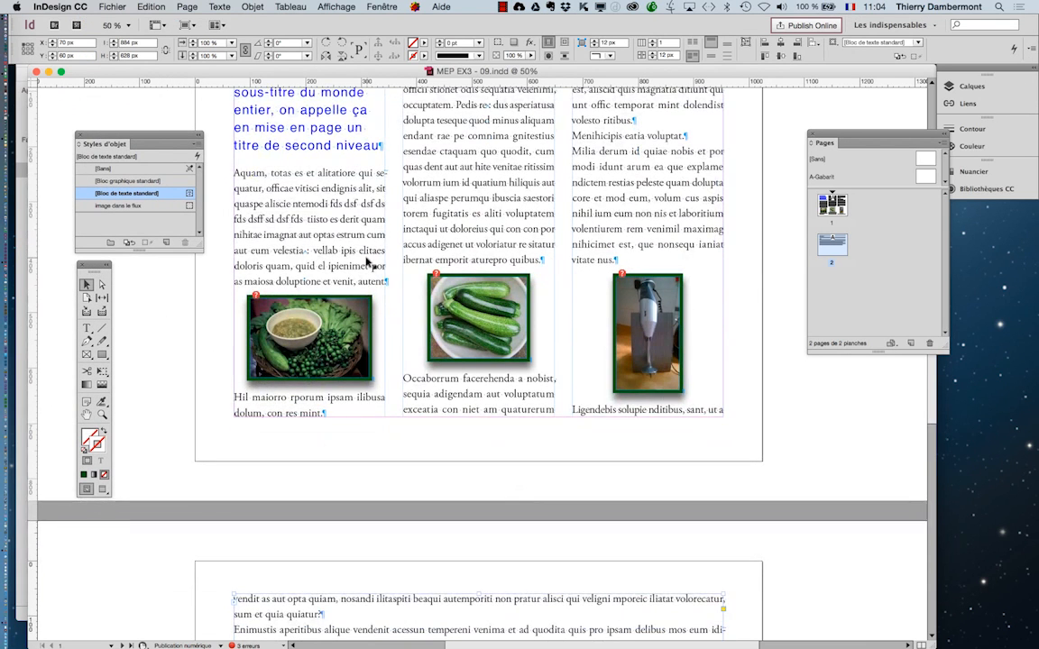
scroll(366, 262, down, 10)
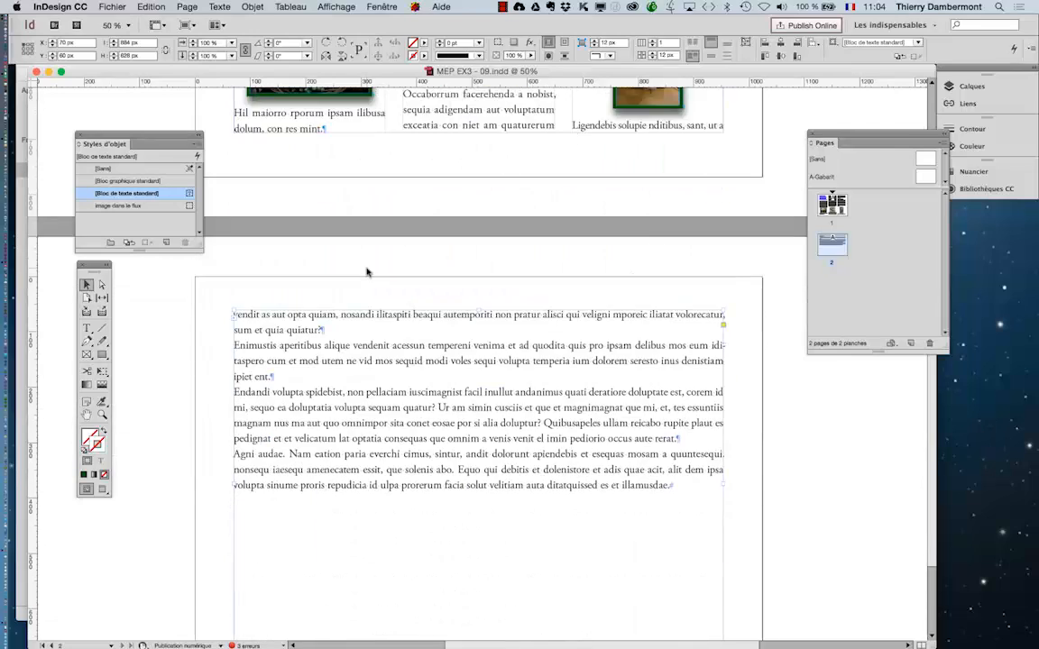
scroll(366, 271, up, 4)
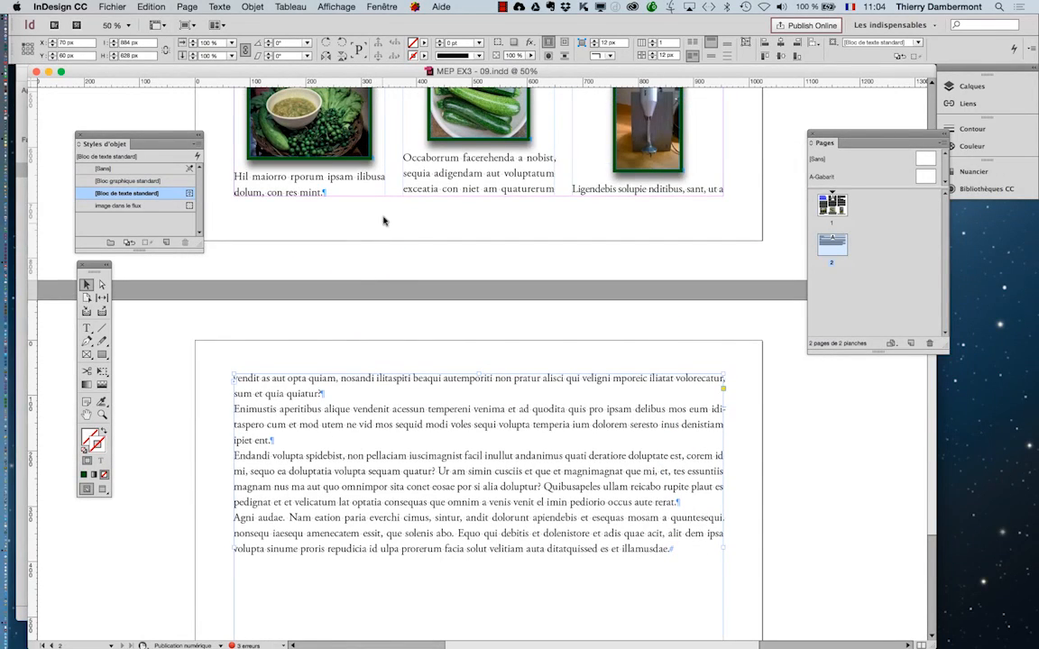
scroll(388, 204, up, 6)
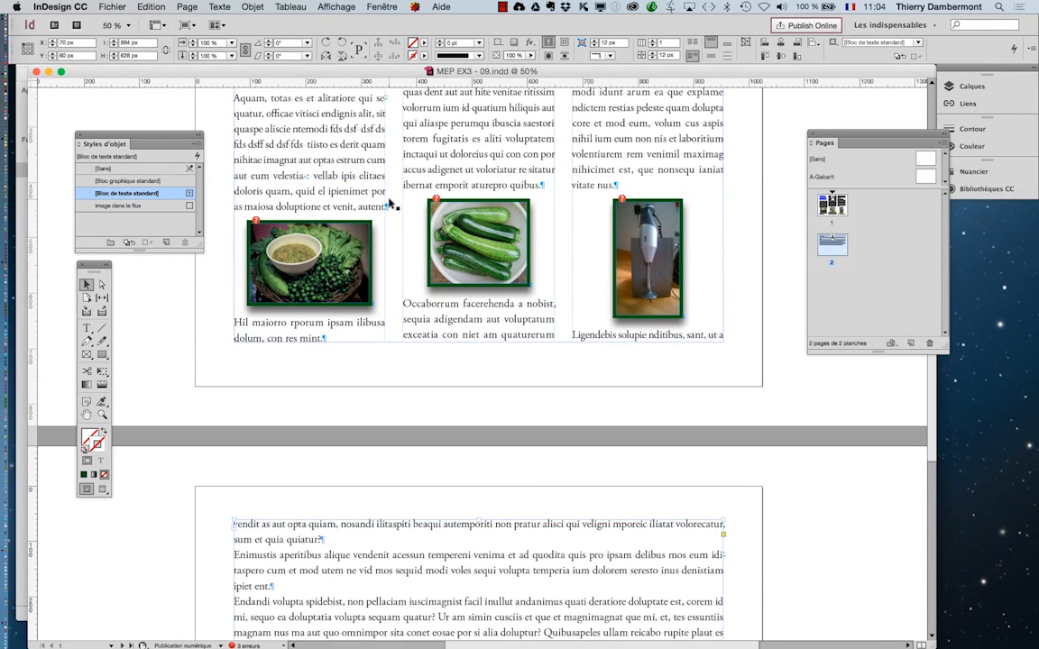
scroll(389, 203, up, 2)
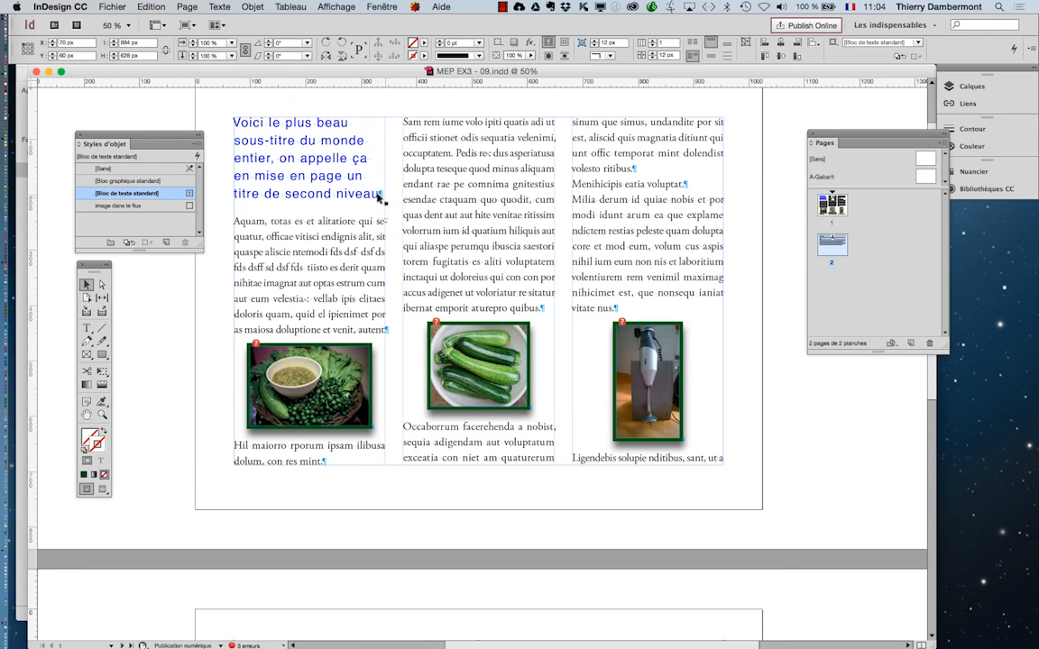
drag(171, 138, 175, 114)
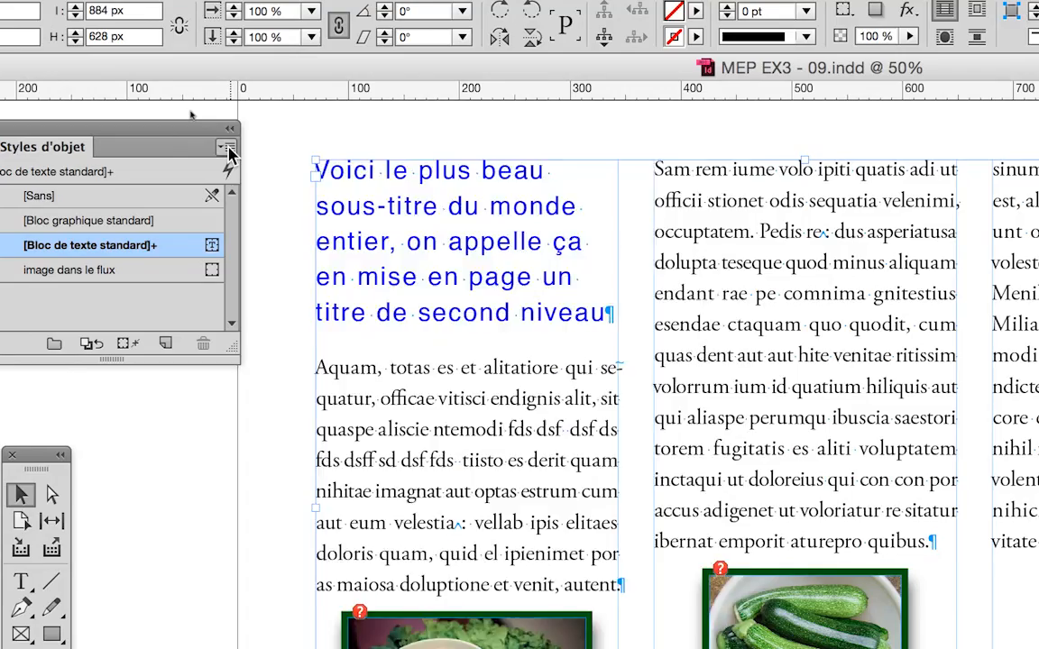
click(226, 148)
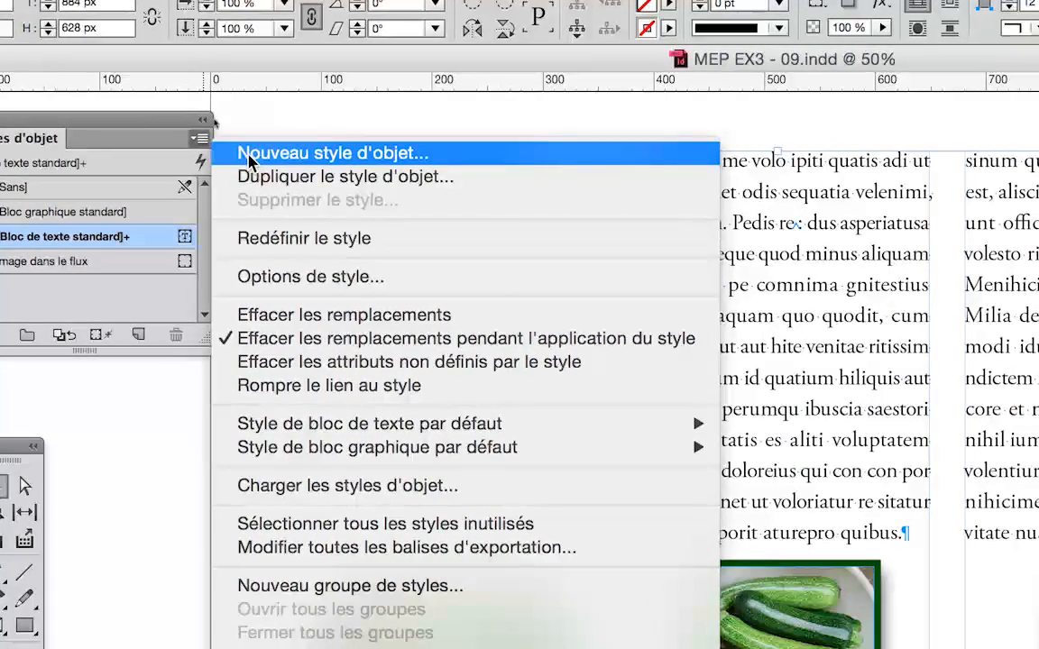
click(249, 160)
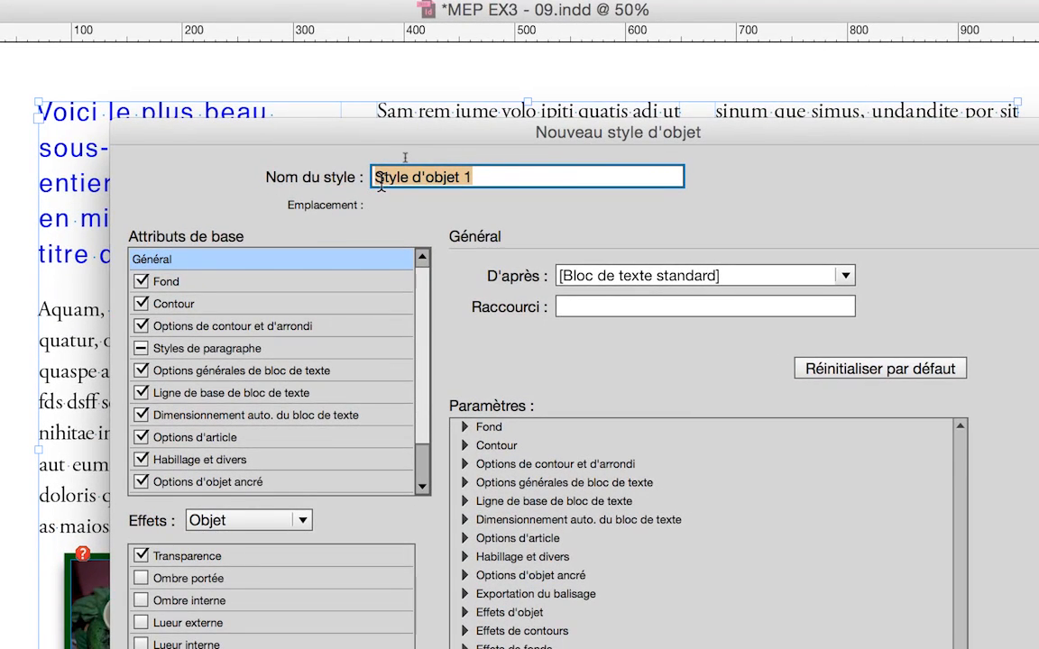
text(bloc à trois)
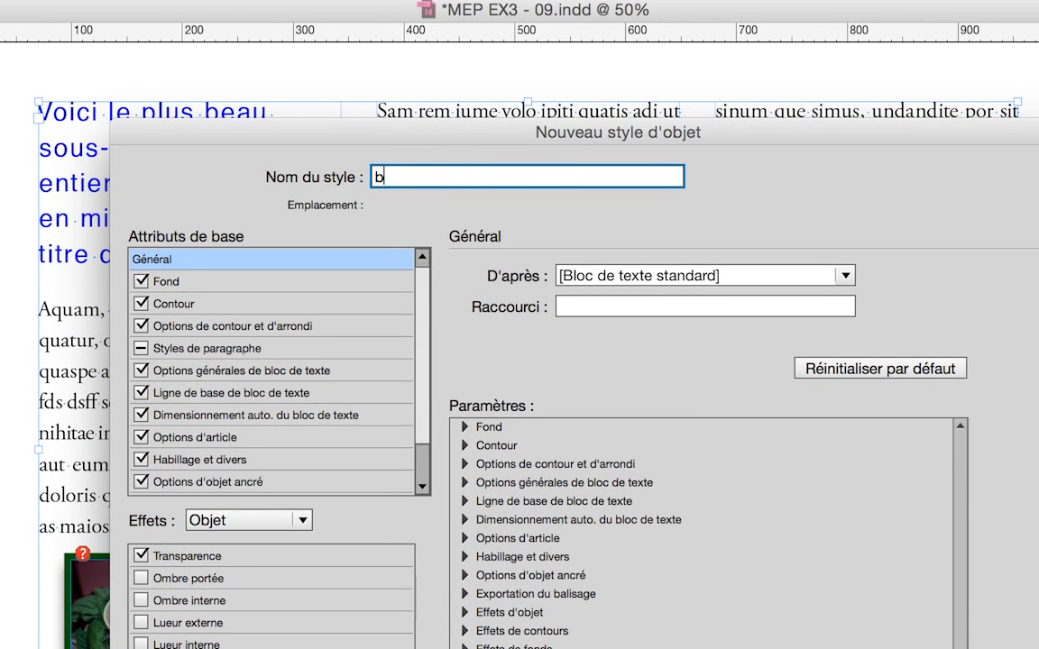
text( colonnes de texte)
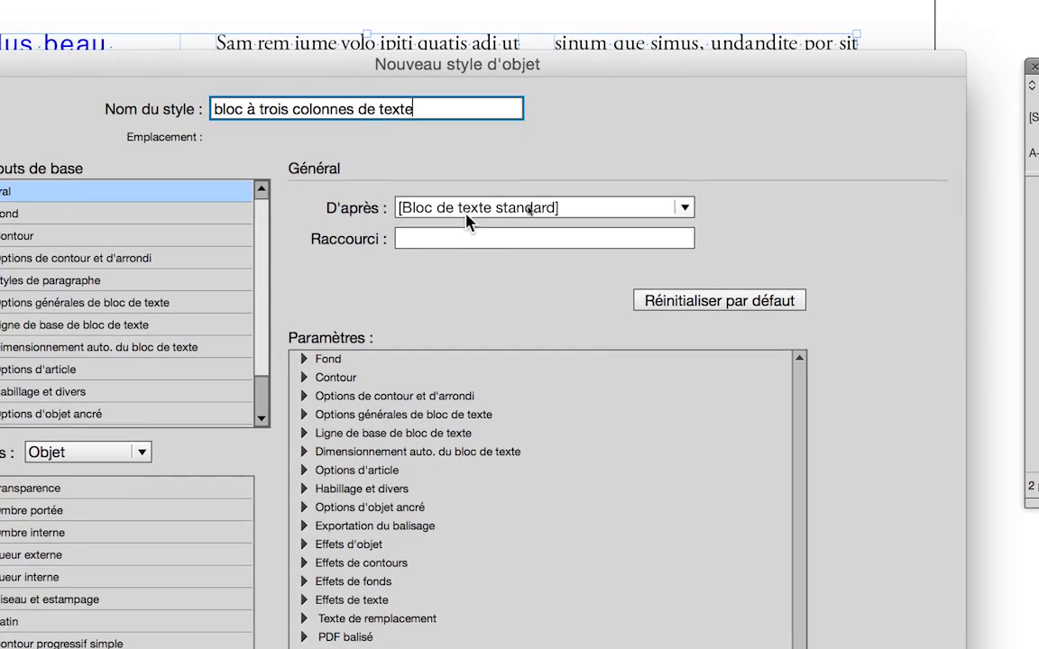
- Keep the new style based on [Bloc de texte standard] and create it, applying it to the selected page 1 frame
click(467, 208)
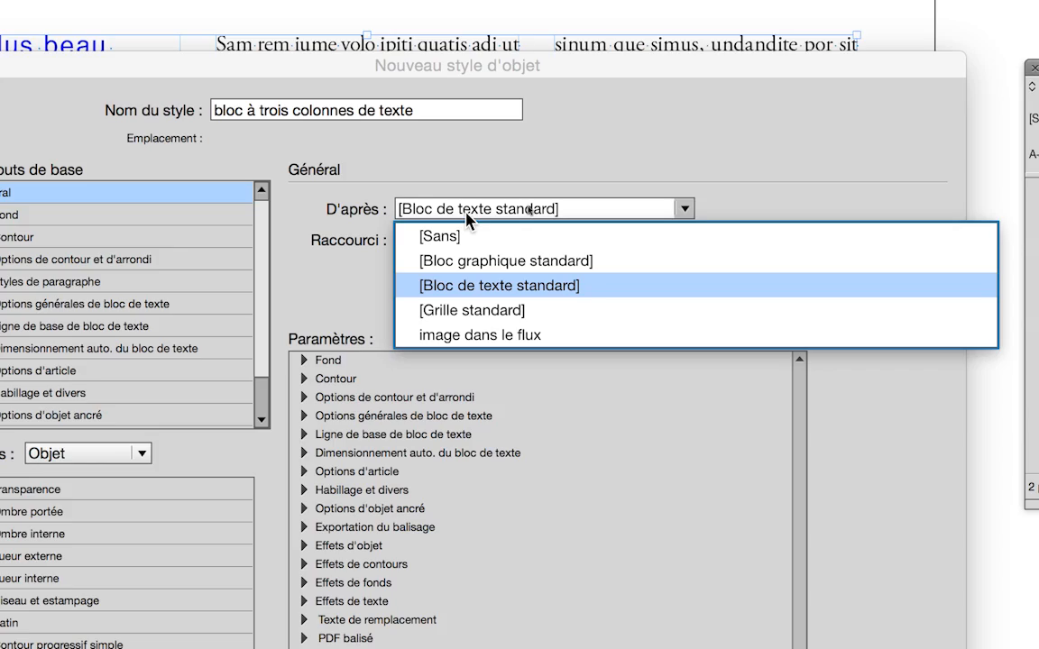
click(423, 217)
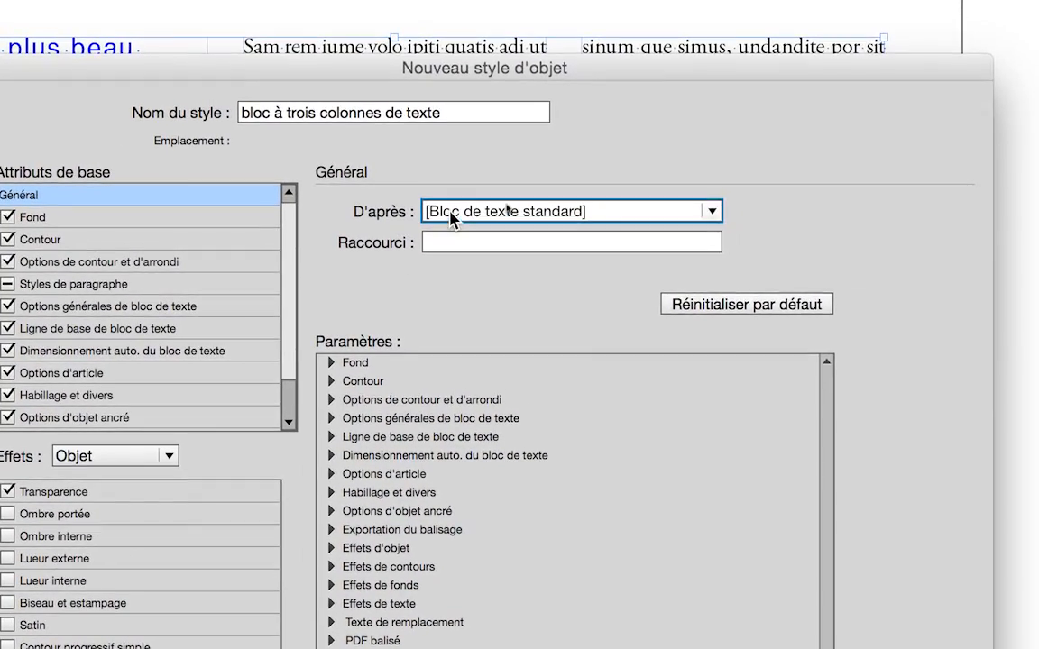
click(450, 214)
click(460, 221)
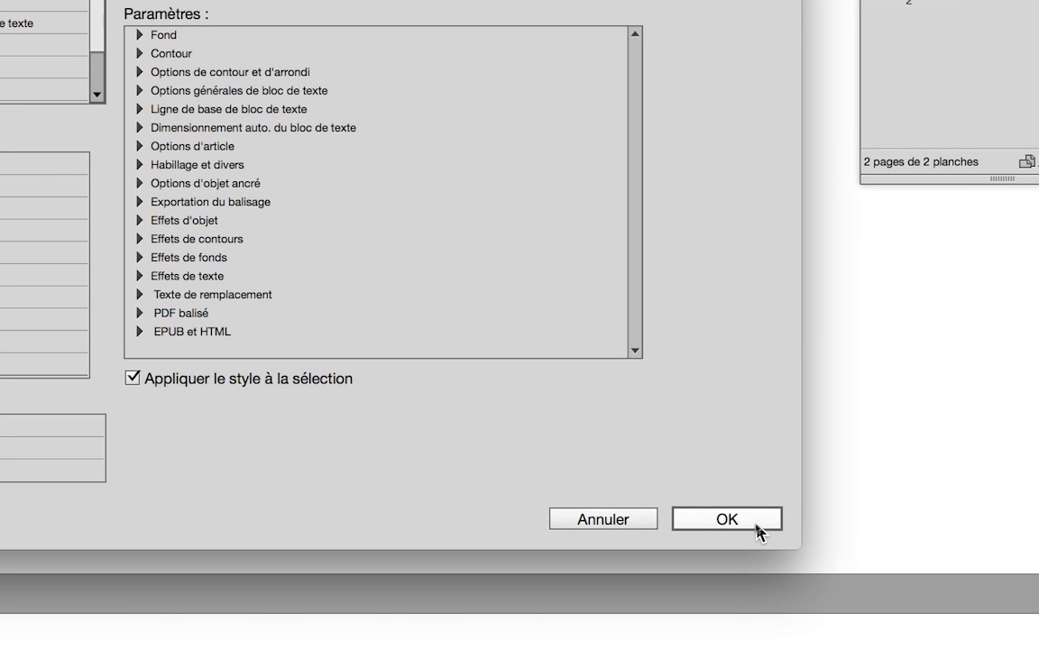
click(756, 521)
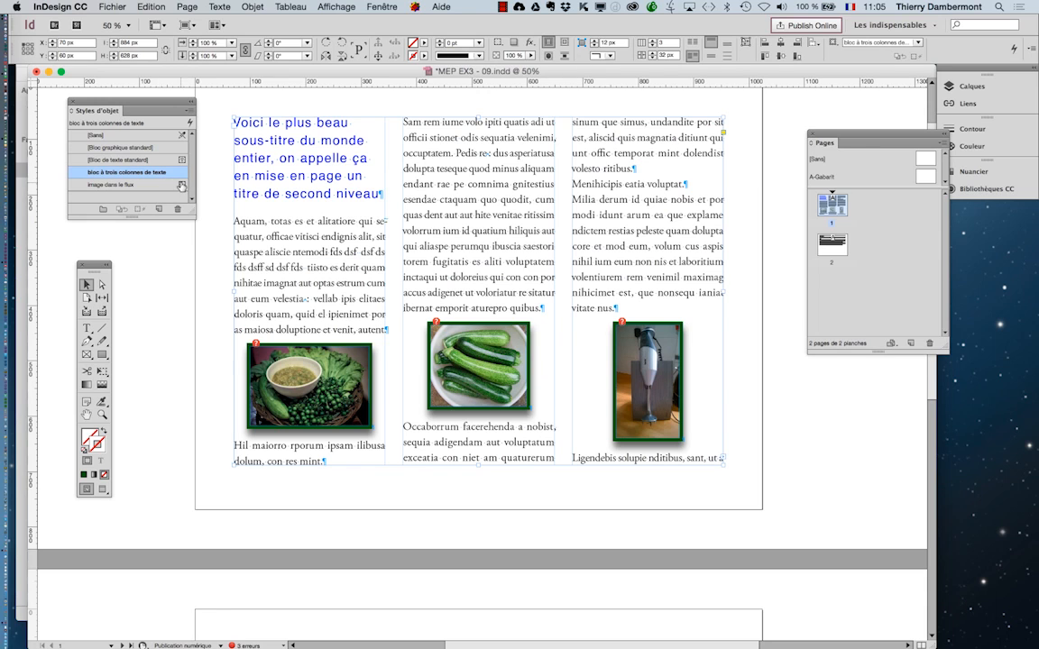
- Apply the "bloc à trois colonnes de texte" object style to page 2's text frame and move the style list over its empty third column
scroll(398, 207, down, 4)
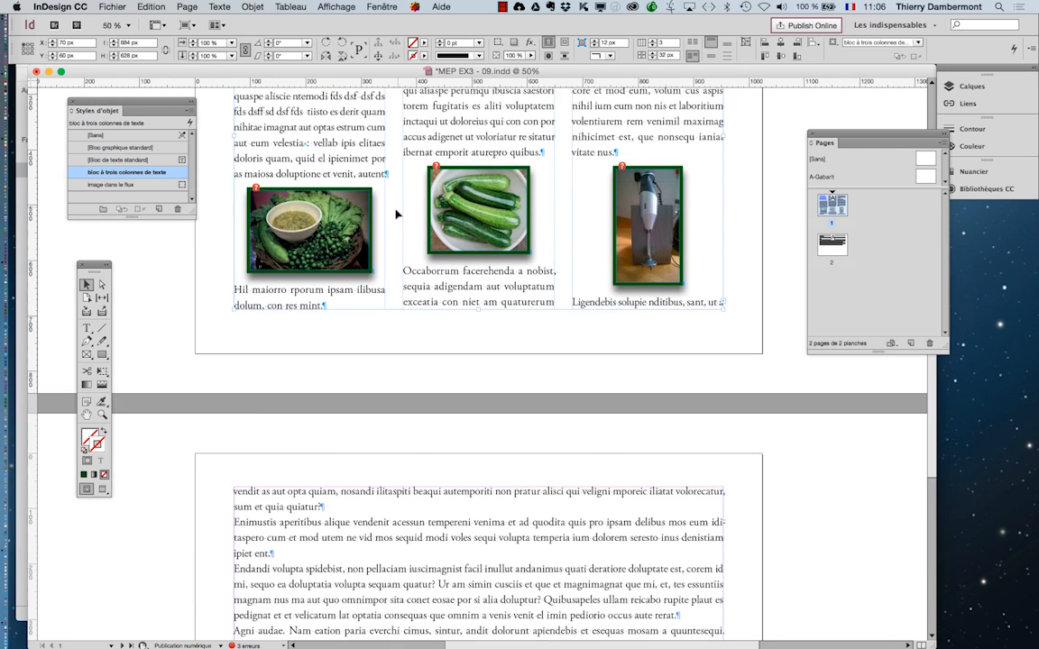
scroll(397, 214, down, 8)
click(310, 226)
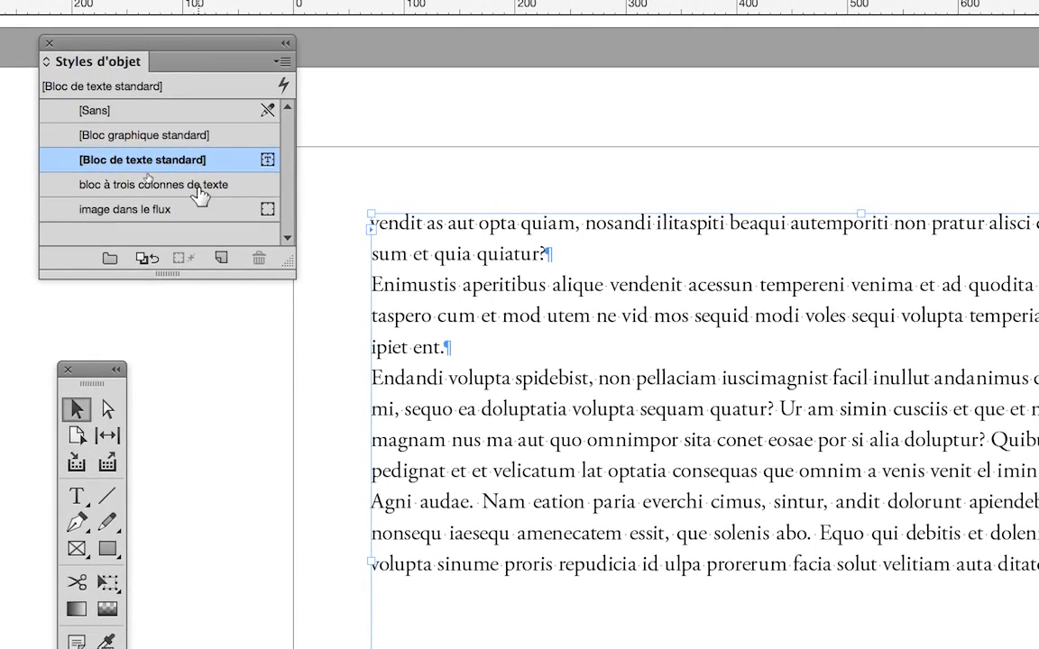
click(197, 187)
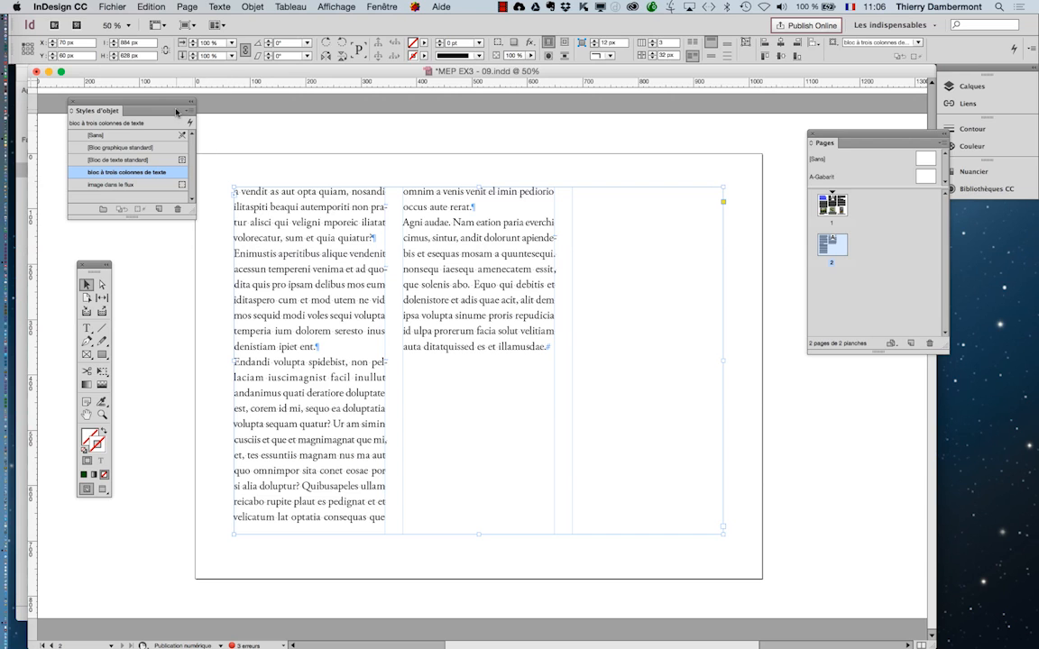
drag(175, 108, 708, 201)
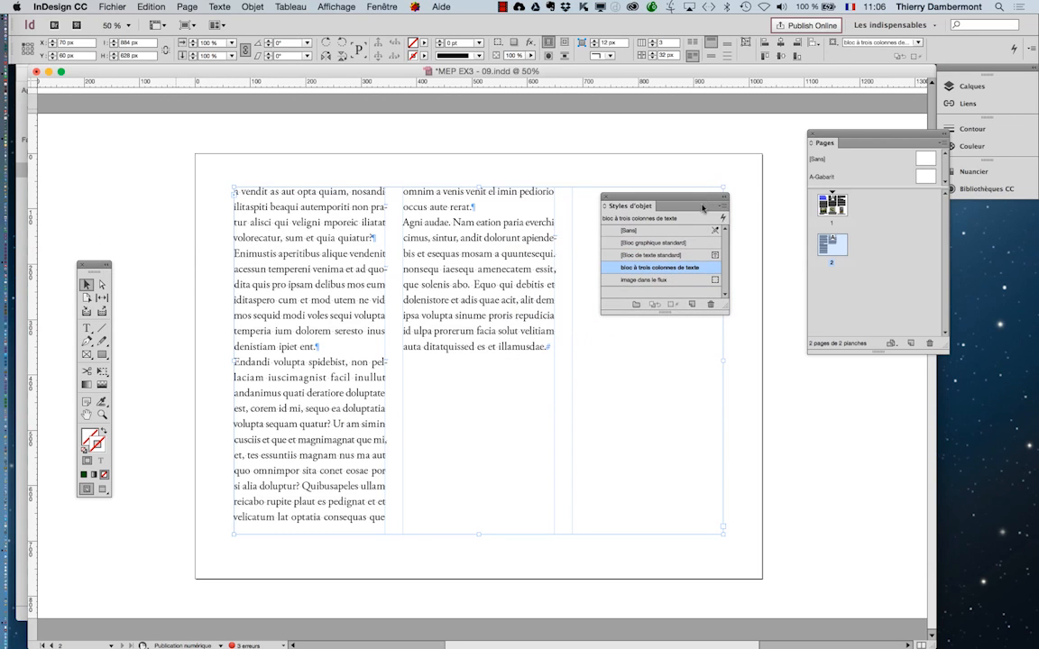
- Start saving a new version of the document in the MEP EX4 - DOCS AVEC H1 folder, opening the number in its file name for editing
click(112, 6)
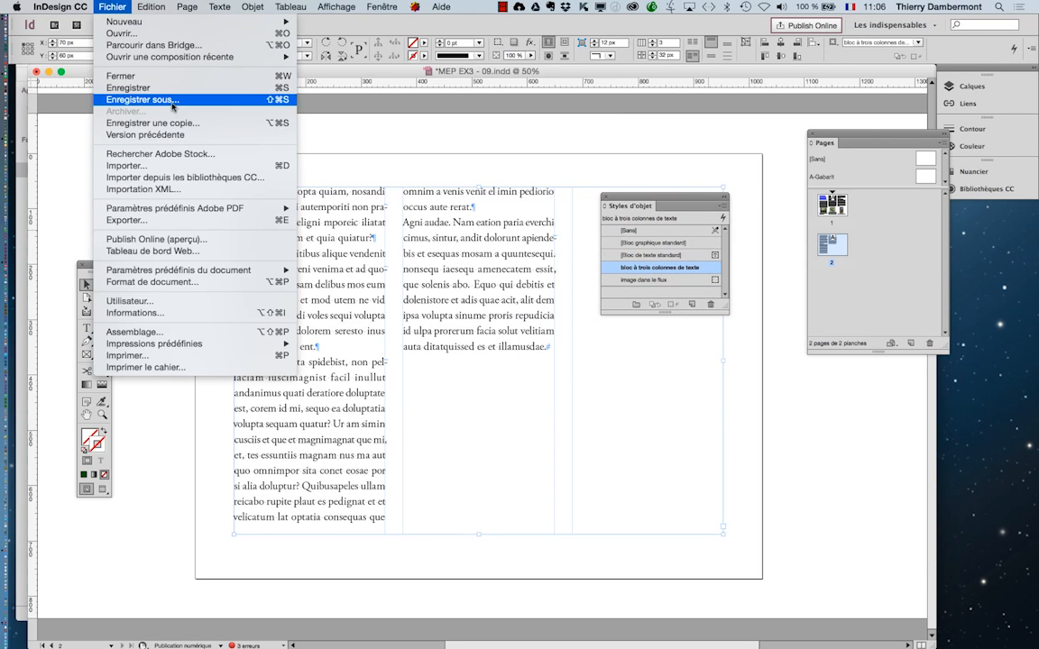
click(121, 97)
click(525, 86)
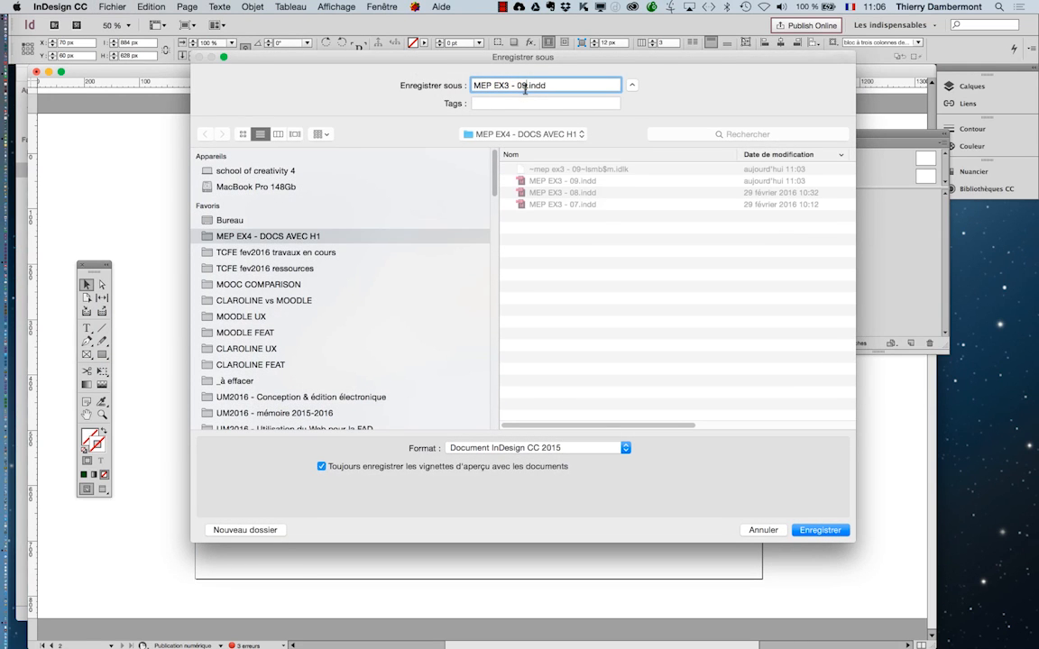